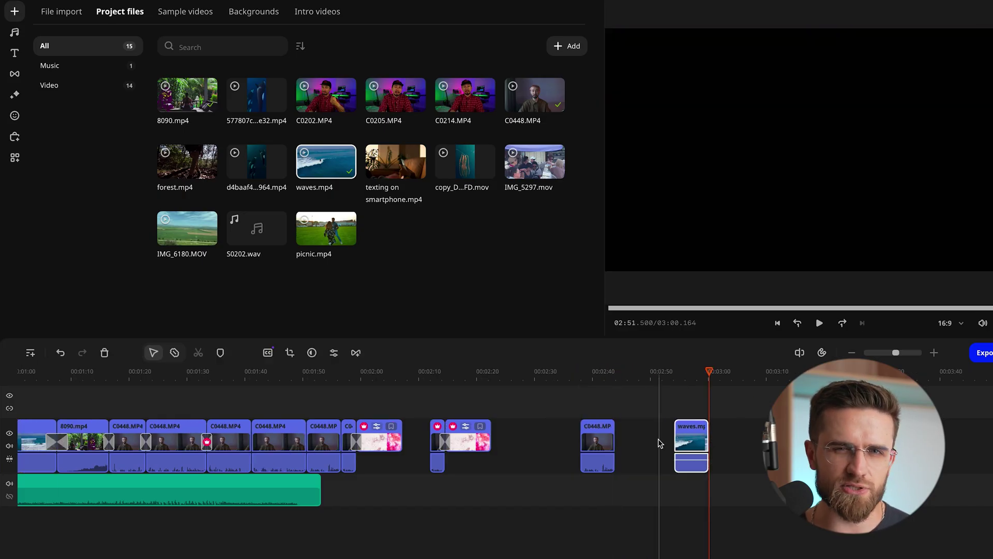
Place 8090.mp4 on the timeline and move the playhead into the People dancing clip.
left_click_drag(210, 88, 727, 446)
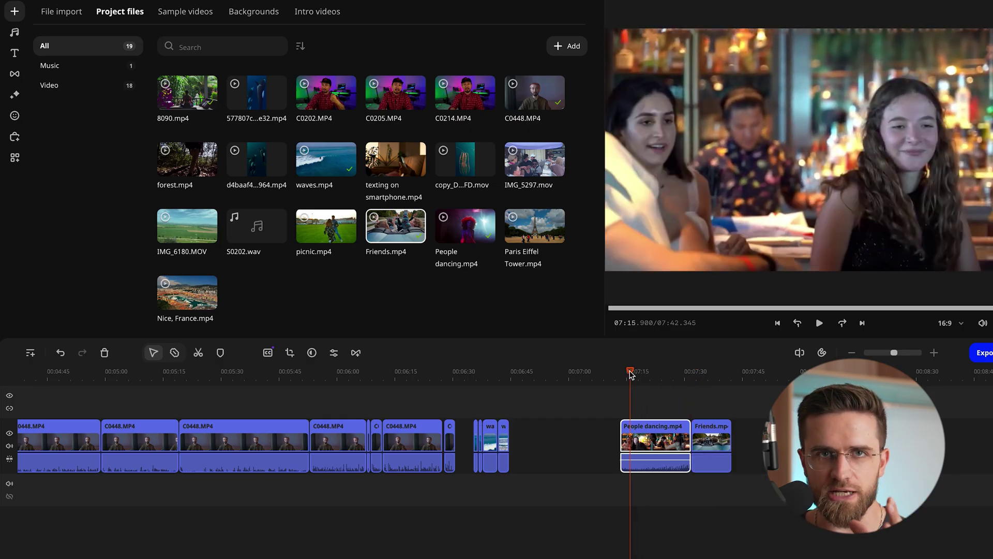
left_click(641, 373)
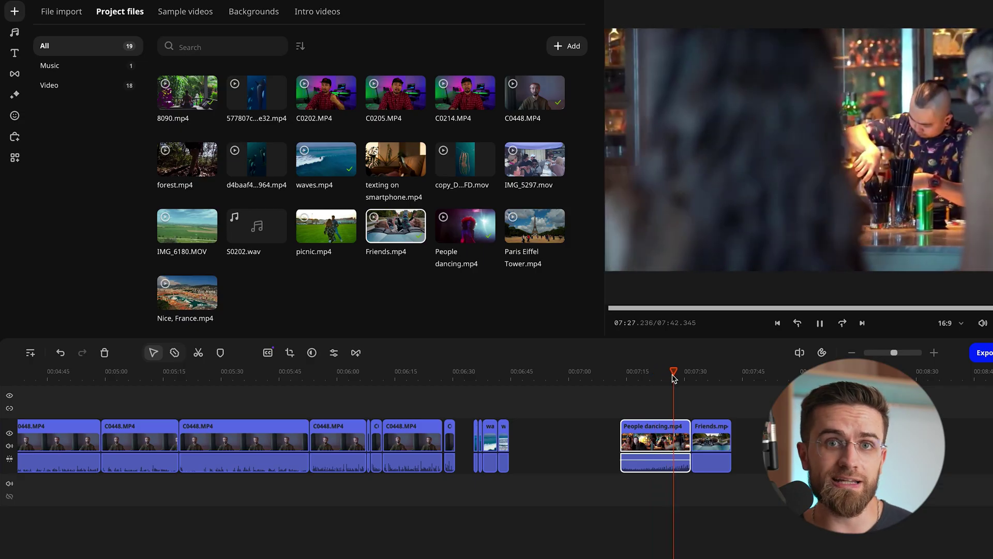
Scrub the playhead back through the split C0448 interview clips.
left_click_drag(676, 374, 654, 373)
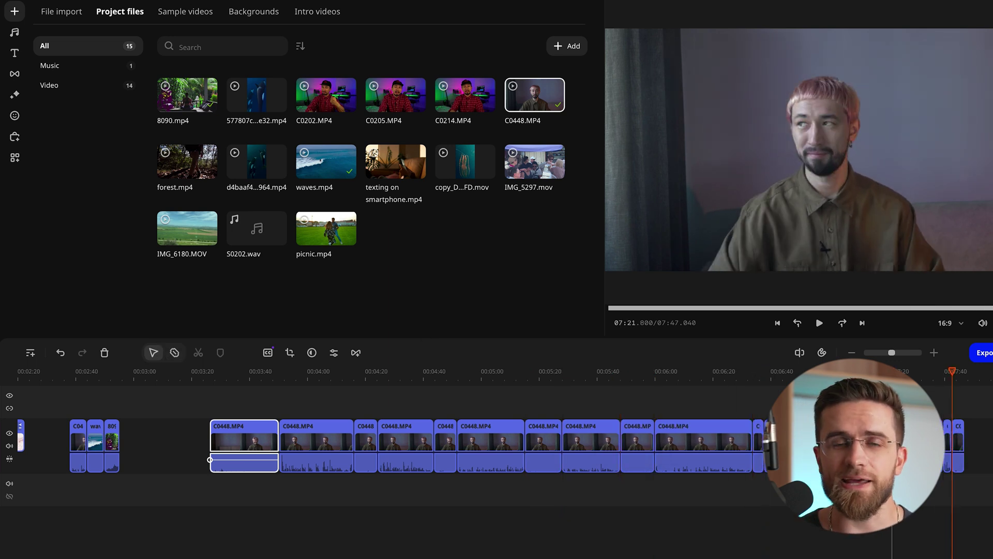
Close the three gaps between the interview clips.
left_click(445, 445)
left_click(499, 455)
left_click(721, 443)
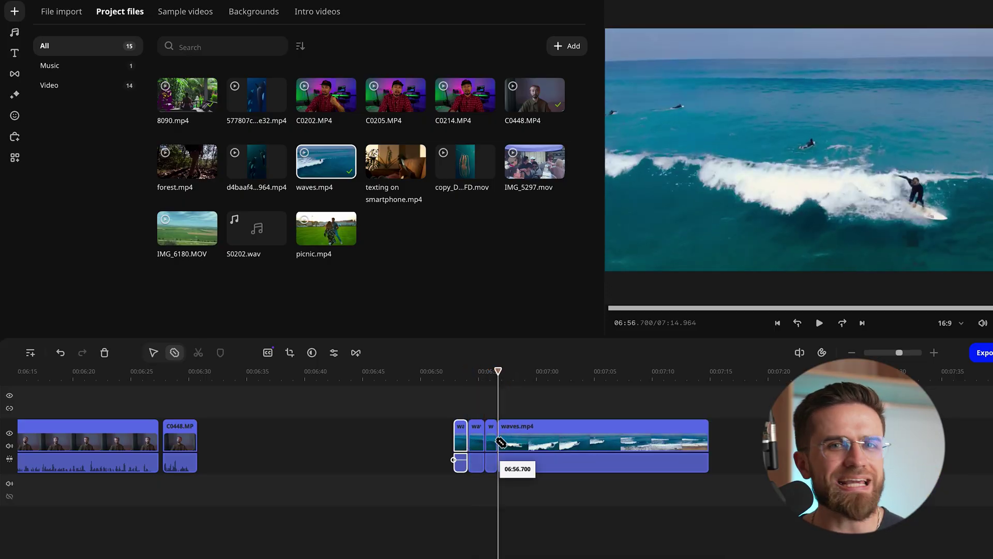
Split waves.mp4 at three points along its length.
left_click(547, 440)
left_click(593, 439)
left_click(630, 436)
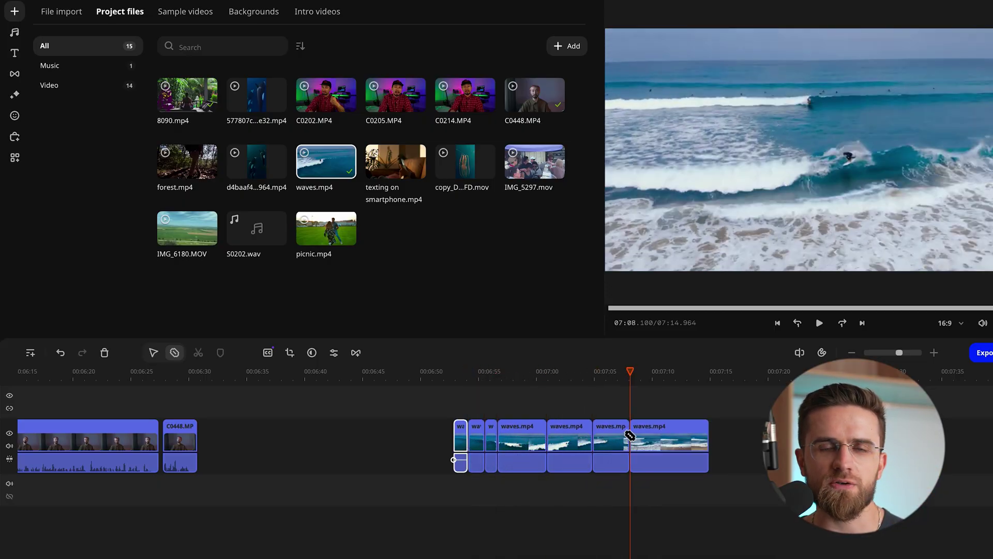
Delete the three unwanted waves.mp4 pieces and close the gaps between the rest.
left_click(476, 440)
key("Delete")
left_click(522, 440)
key("Delete")
scroll(626, 445, "left", 2)
left_click(669, 439)
key("Delete")
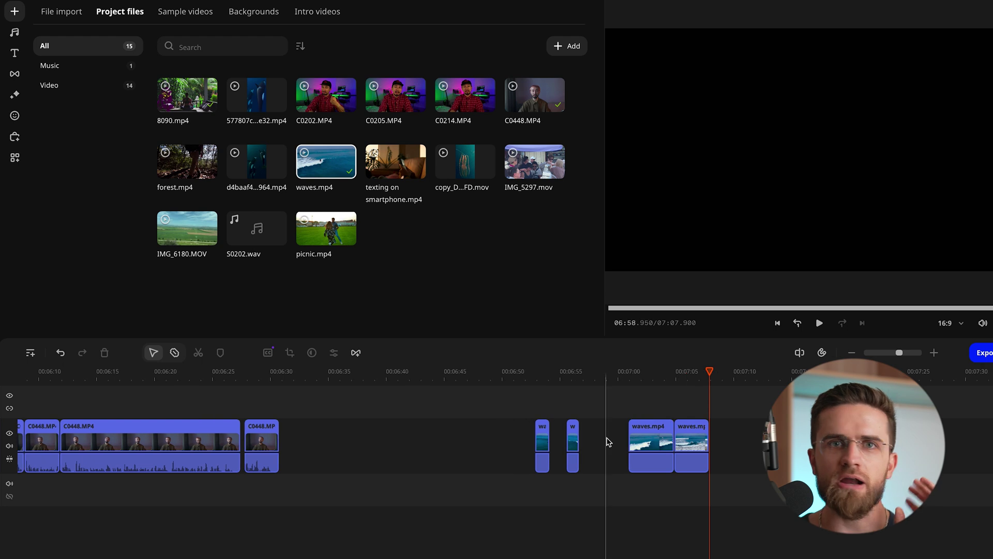
left_click(604, 375)
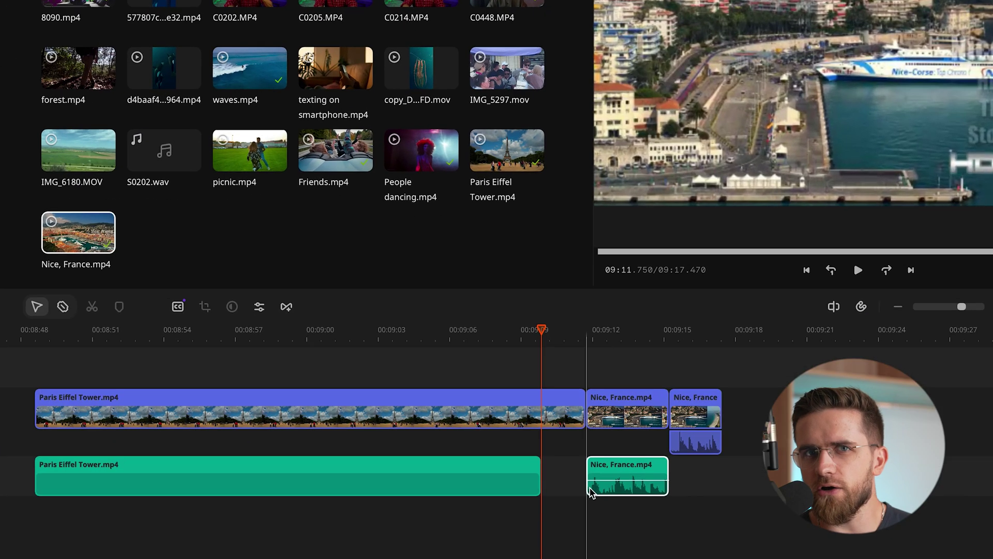
Start the Nice audio earlier under the Paris video and play back the cut.
left_click_drag(600, 492, 563, 495)
left_click(437, 227)
key("space")
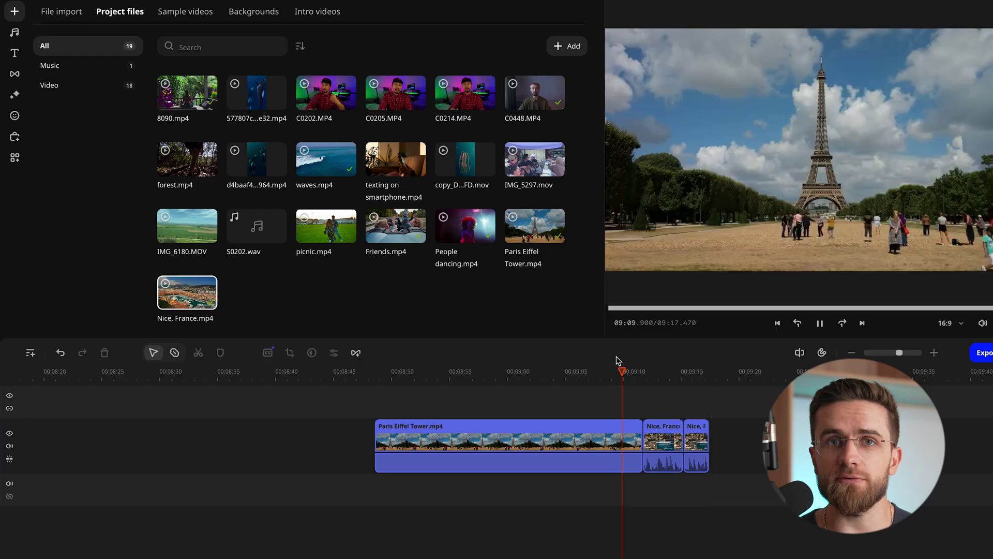
Select the Paris Eiffel Tower audio, undoing an accidental clip move.
left_click(621, 462)
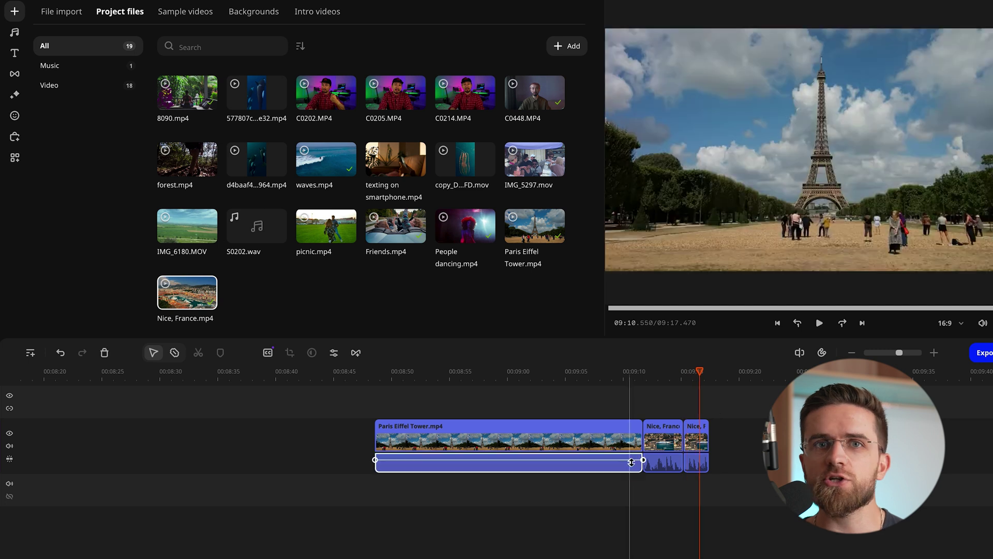
scroll(599, 466, "left", 3)
scroll(599, 466, "up", 2)
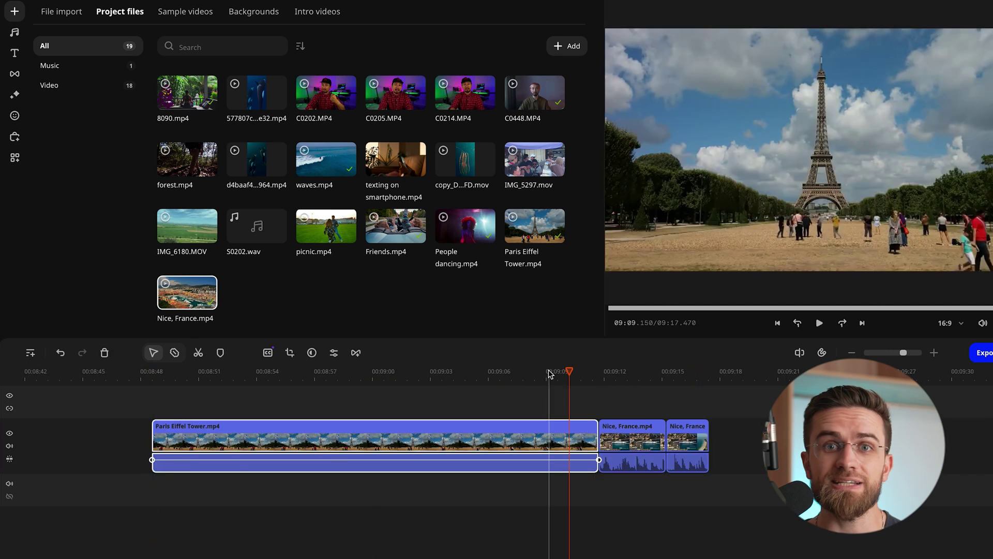
left_click_drag(599, 464, 526, 465)
key("ctrl+z")
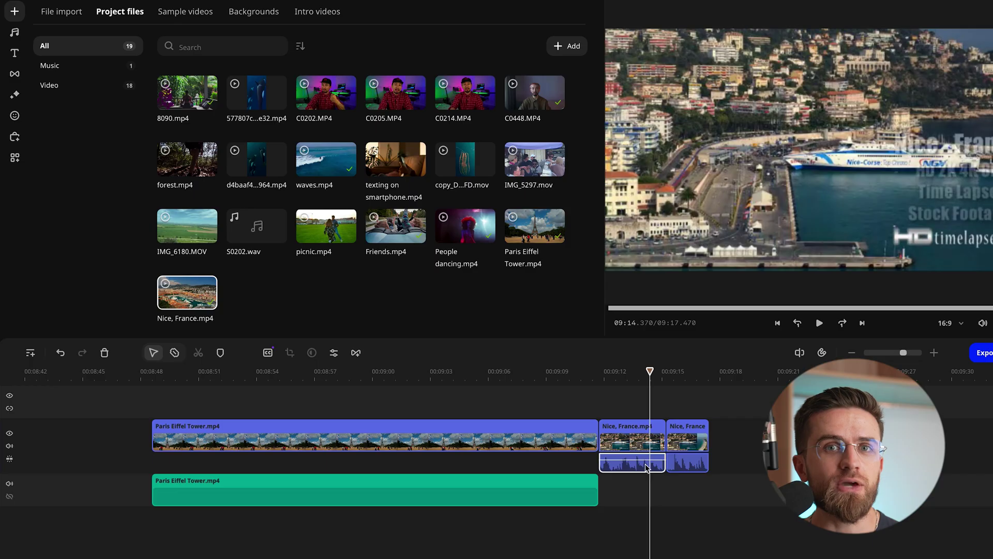
Move the Nice audio to the audio track, trim the Paris audio, and extend Nice under Paris.
left_click_drag(646, 467, 599, 501)
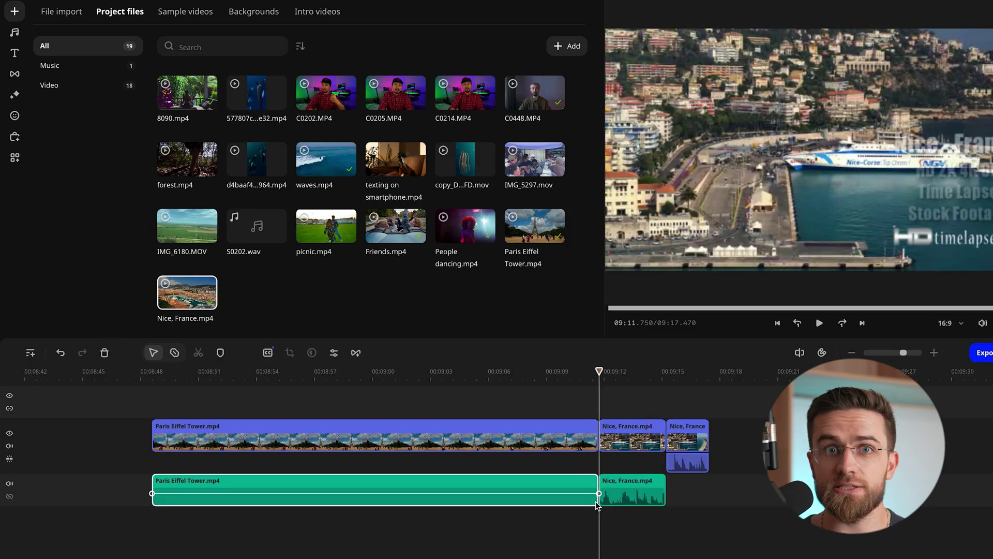
left_click_drag(599, 506, 561, 499)
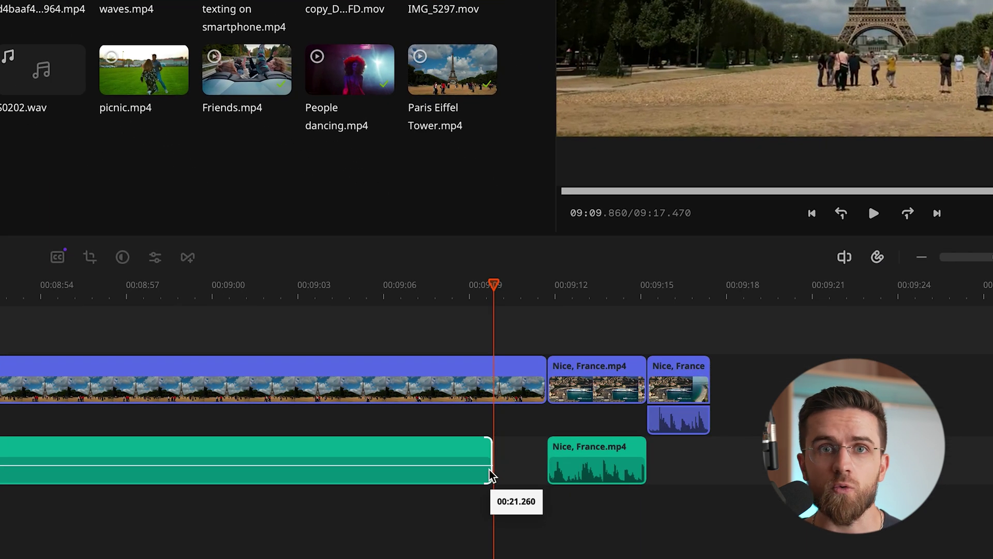
left_click(551, 475)
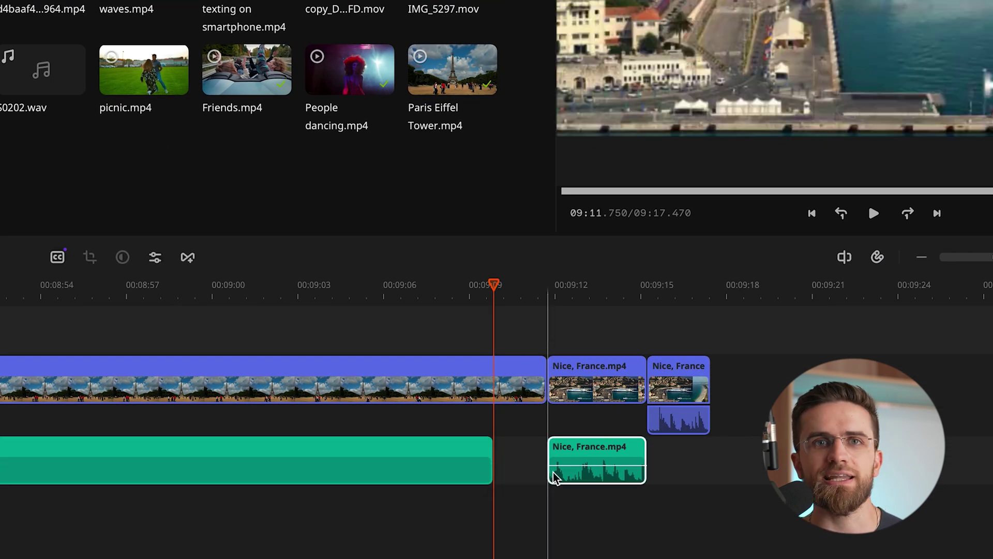
left_click_drag(550, 476, 530, 476)
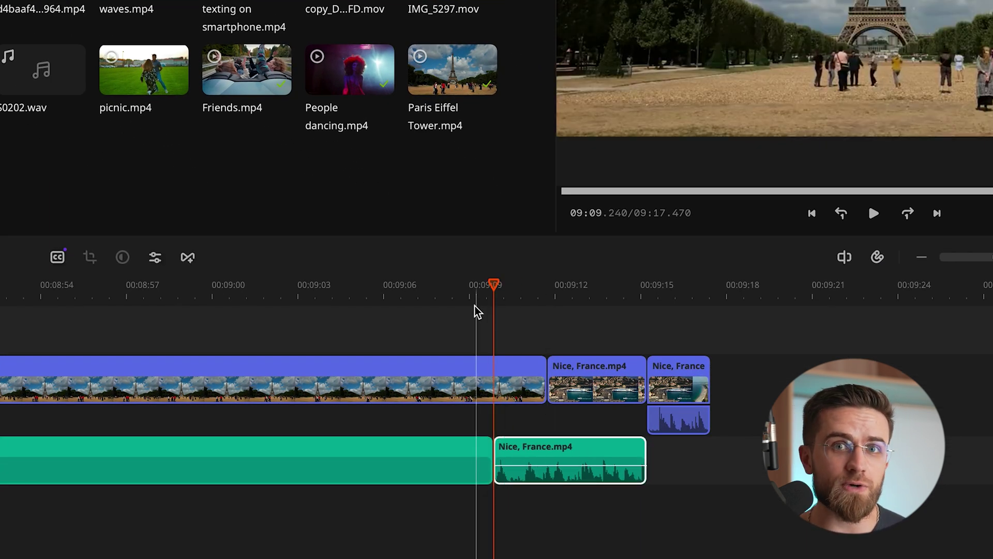
left_click(449, 288)
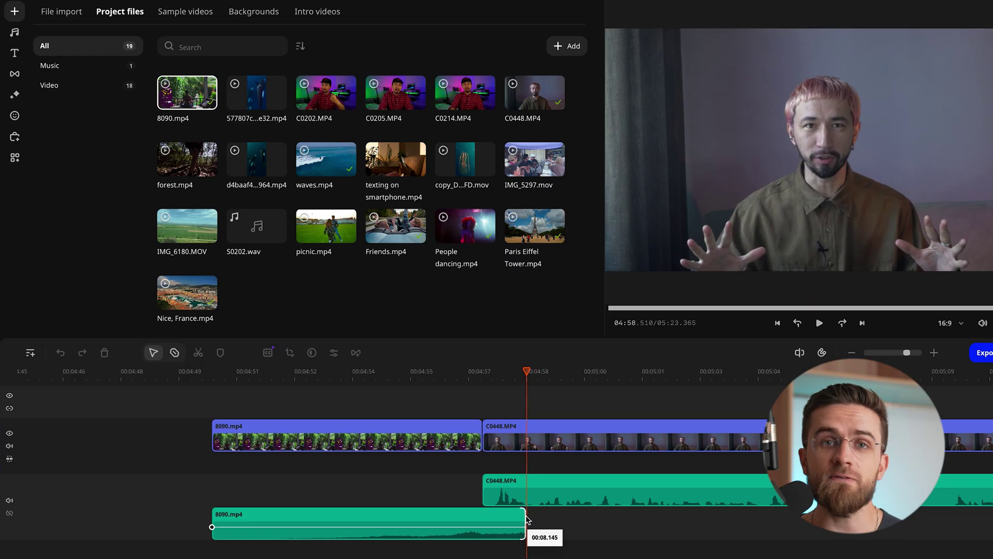
Trim the C0448 audio start and extend the 8090.mp4 audio past the cut, checking playback.
left_click_drag(527, 519, 499, 517)
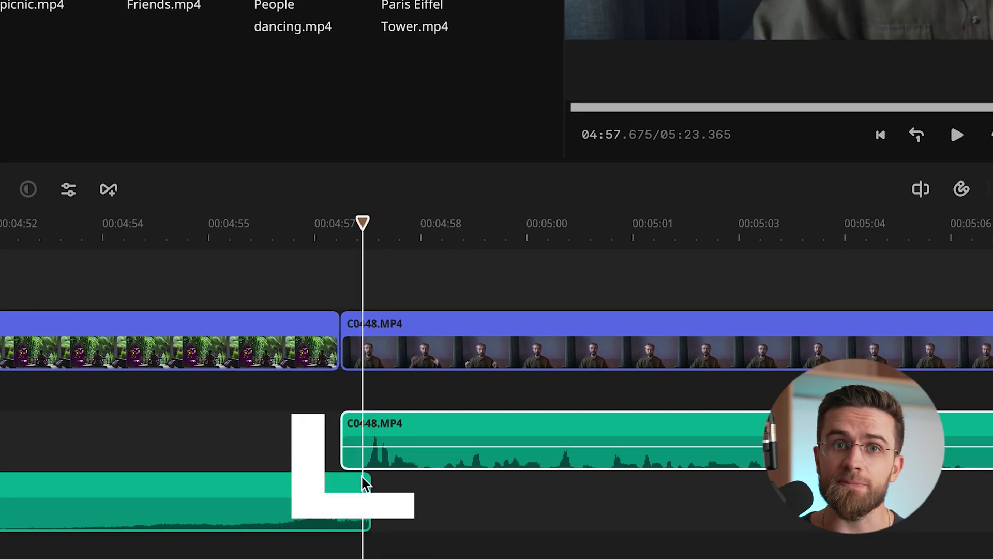
left_click_drag(343, 455, 373, 459)
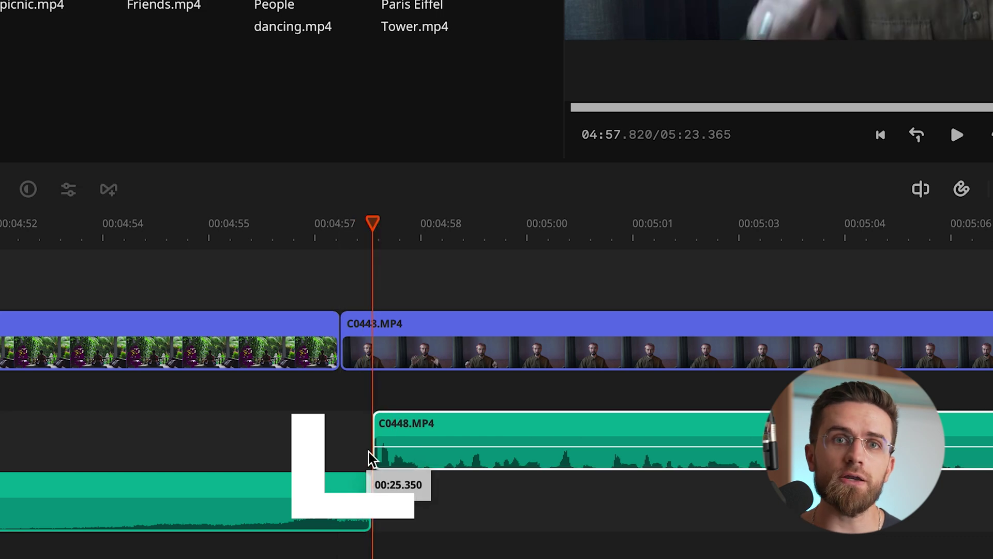
left_click(268, 223)
key("space")
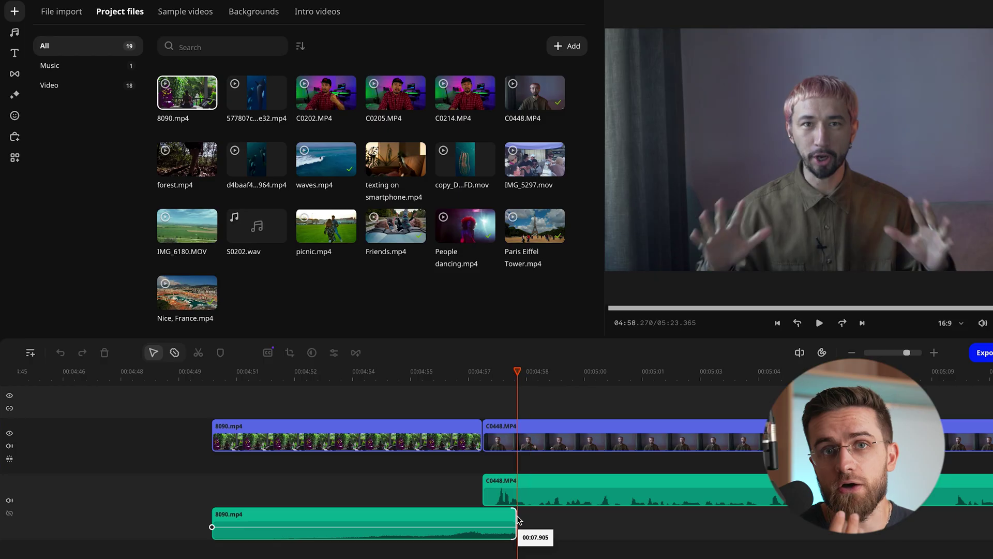
left_click_drag(487, 517, 506, 519)
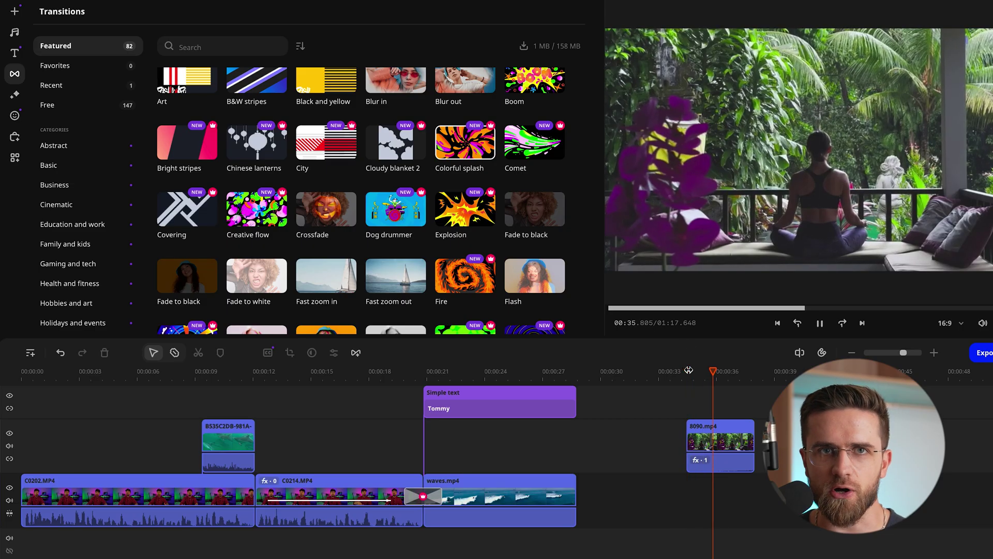
Move the playhead to the talking-head clip and select the dolphin cutaway above waves.mp4.
left_click(165, 376)
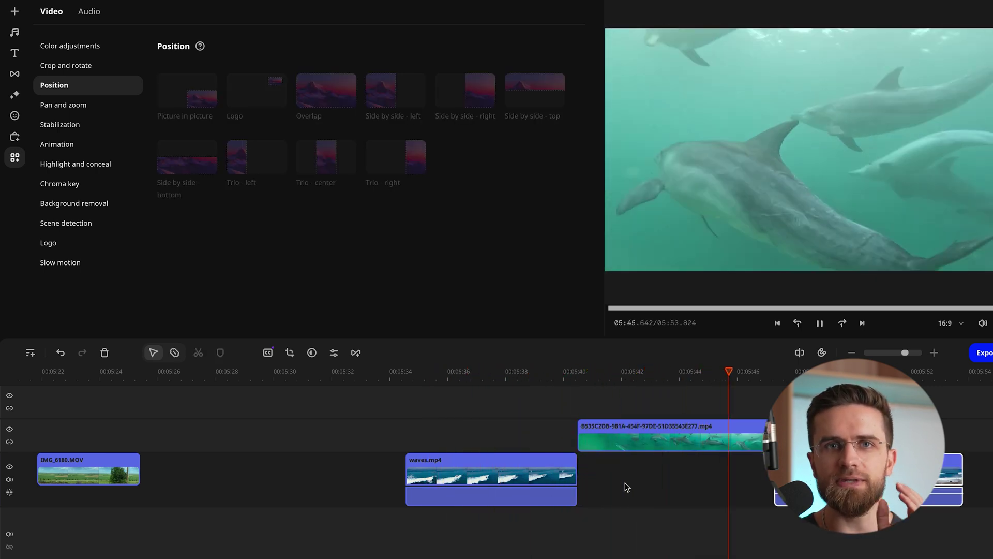
left_click(745, 440)
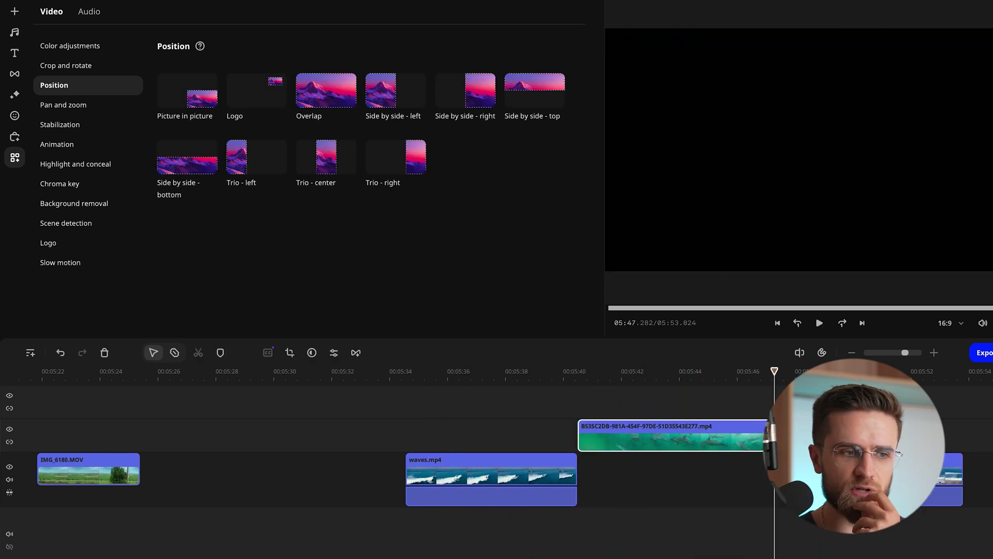